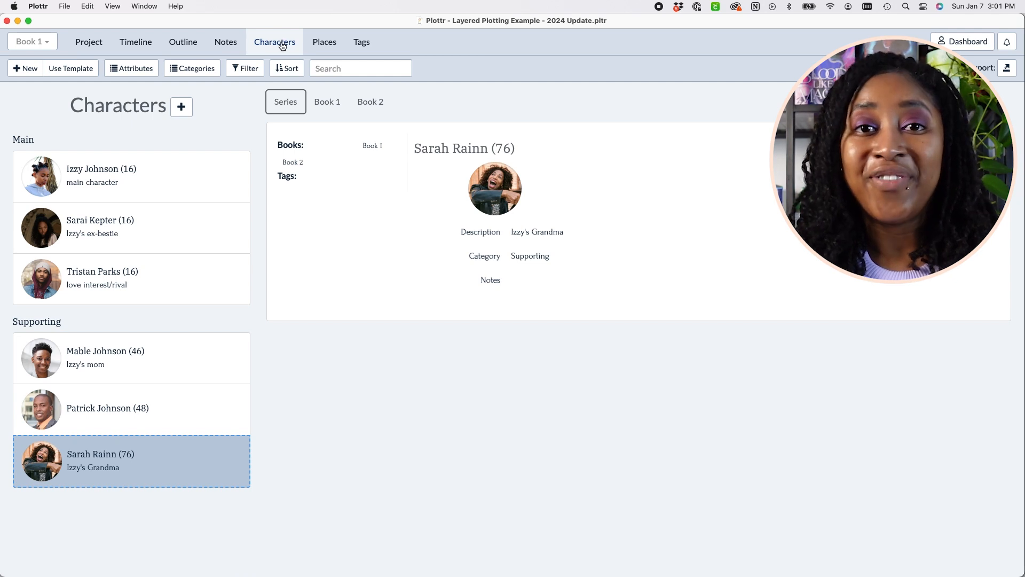
Step: Review the three main characters' profiles and open the template list for the ex-bestie character
left_click(116, 178)
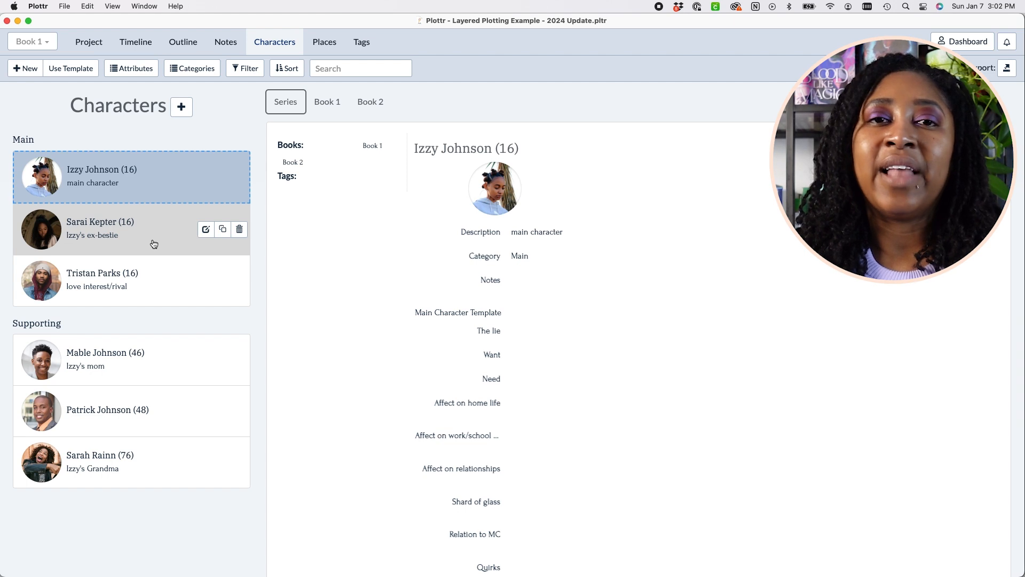
left_click(169, 282)
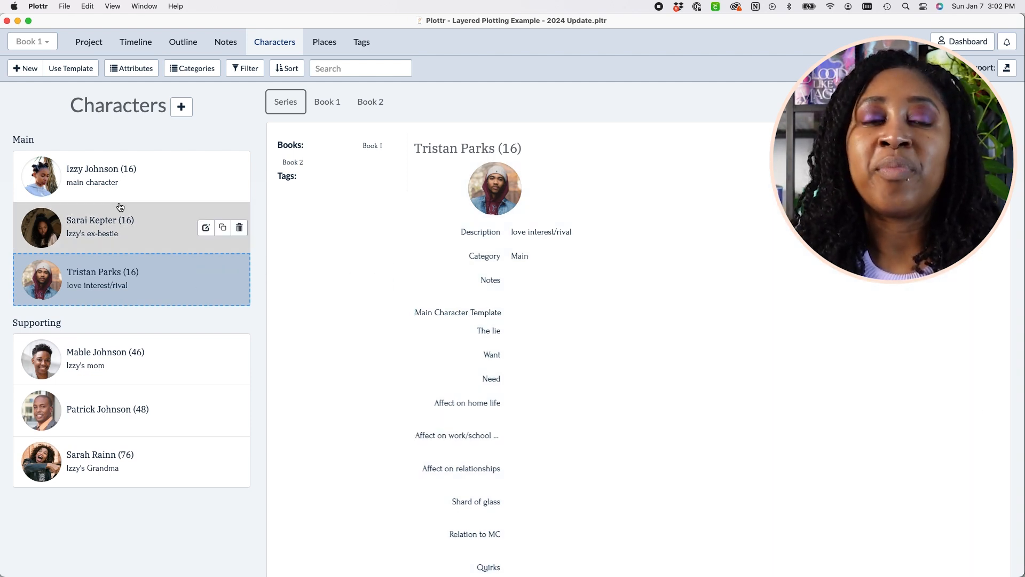
left_click(120, 223)
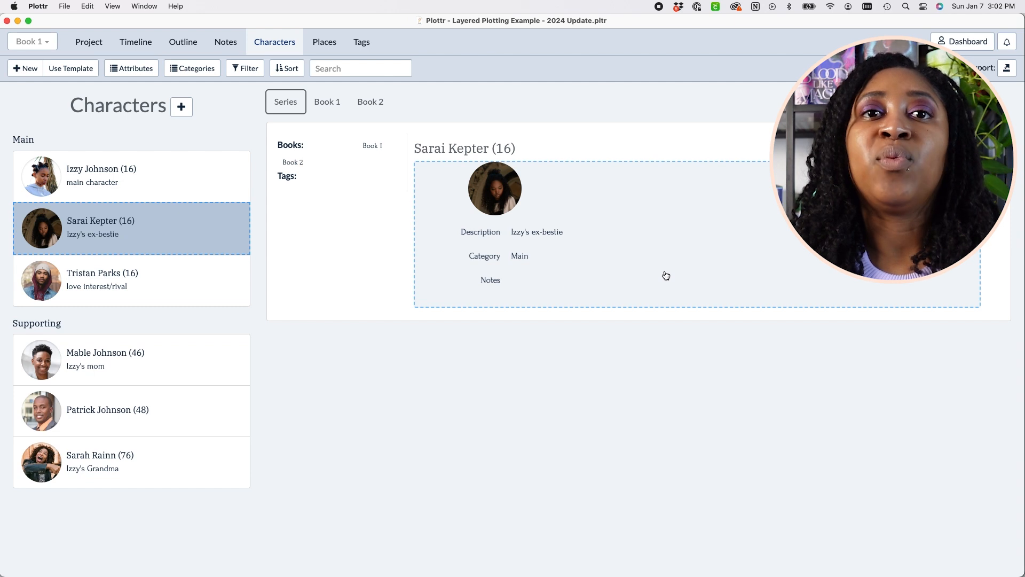
left_click(666, 275)
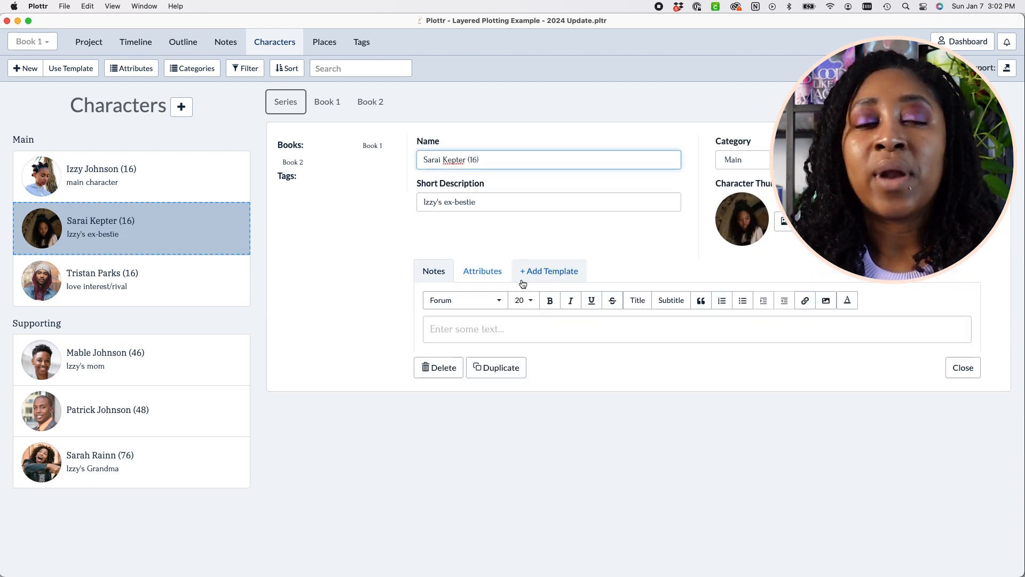
left_click(543, 278)
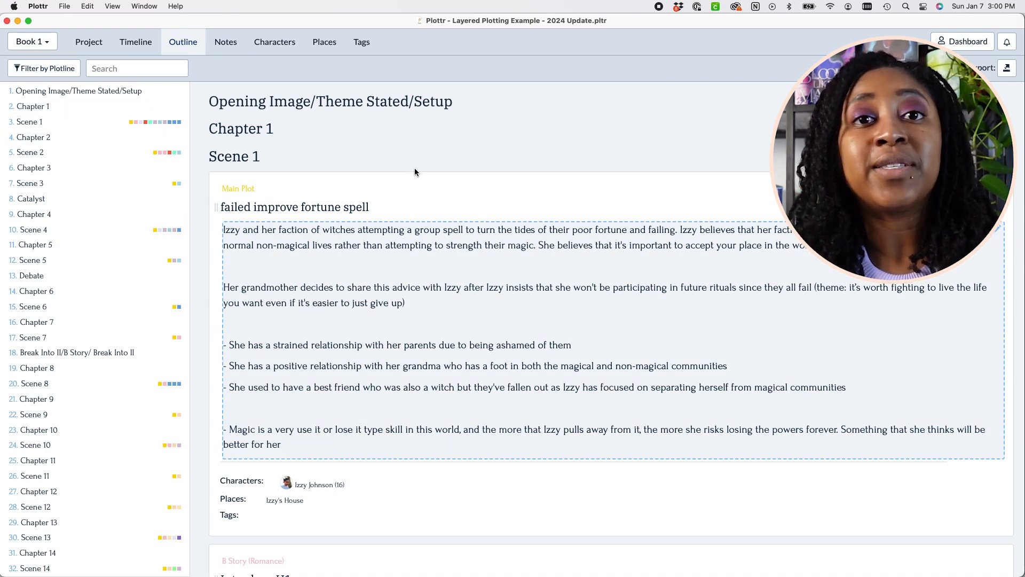
Step: Attach the grandma character to the Main Plot card "failed improve fortune spell" in Scene 1 of the outline
scroll(415, 168, "down", 3)
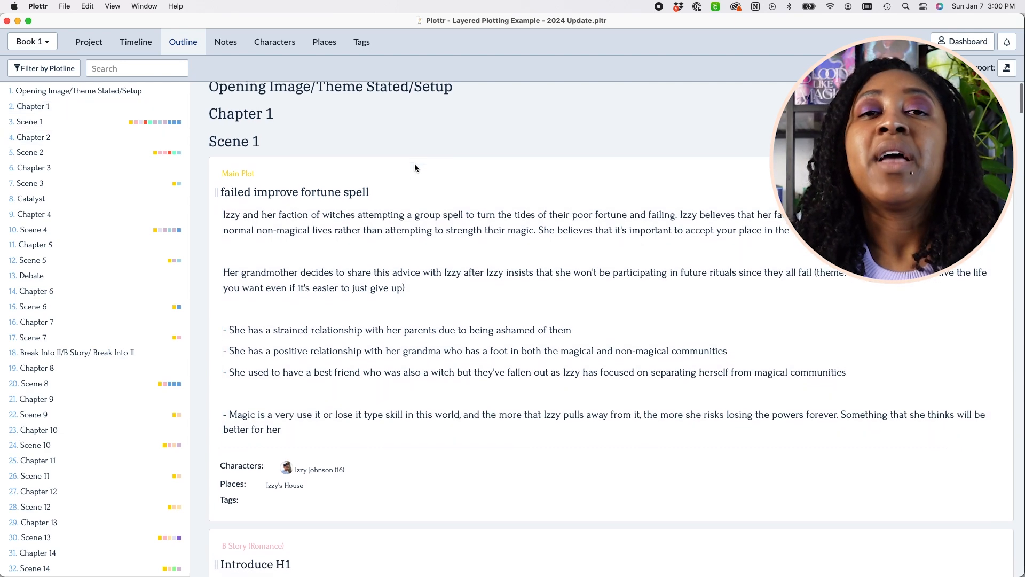
scroll(415, 167, "down", 10)
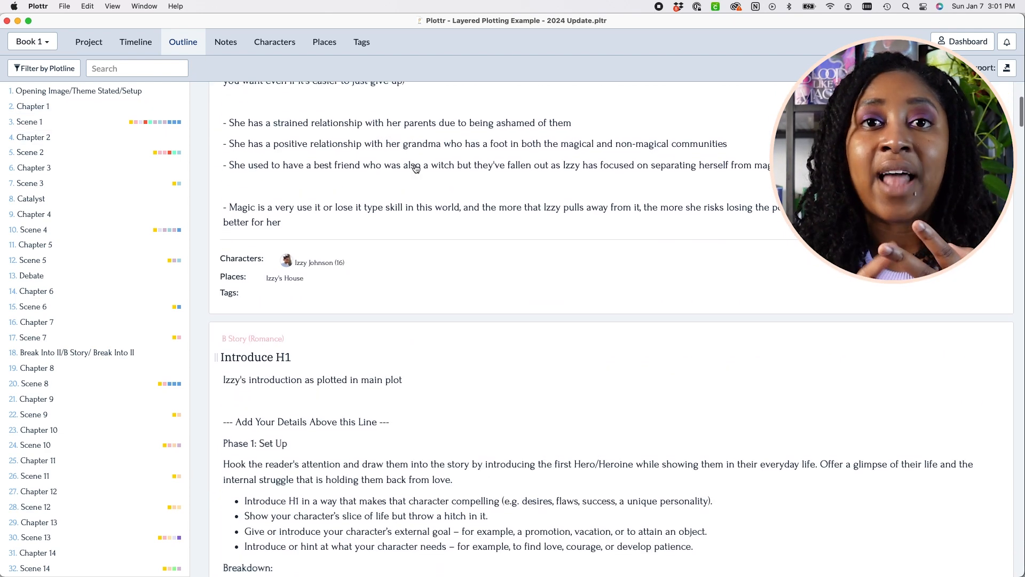
scroll(416, 167, "up", 7)
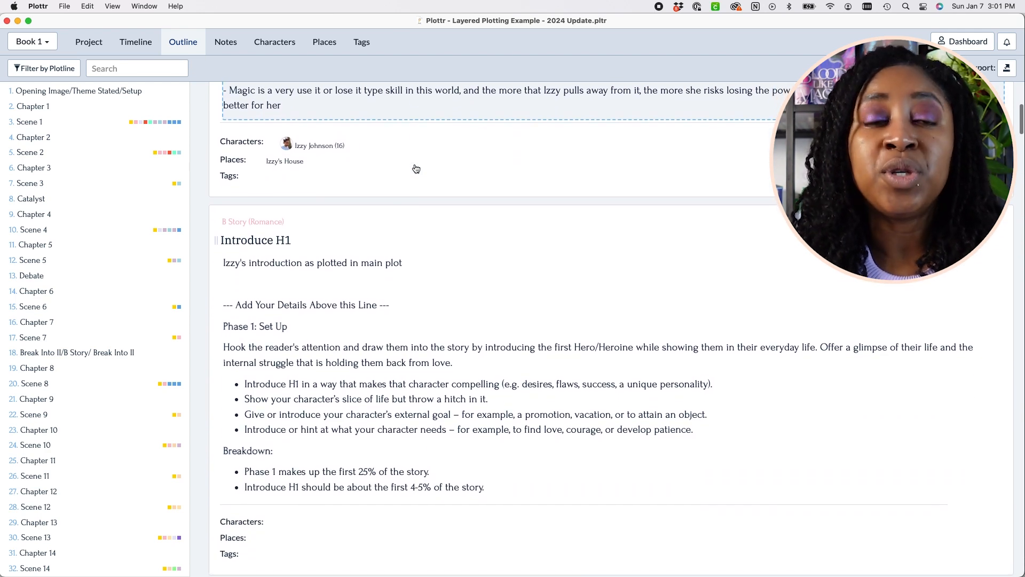
scroll(415, 165, "up", 6)
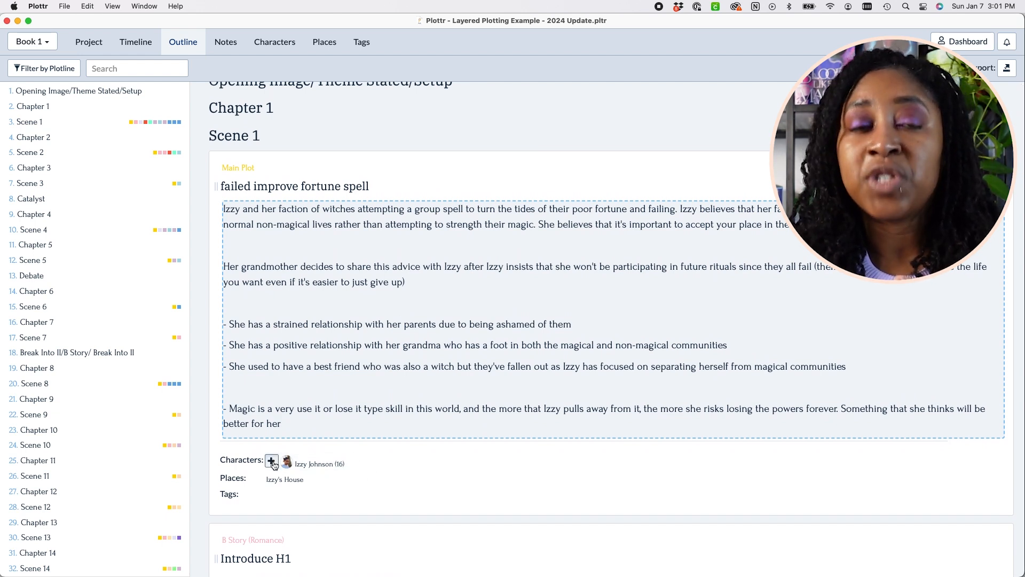
left_click(272, 462)
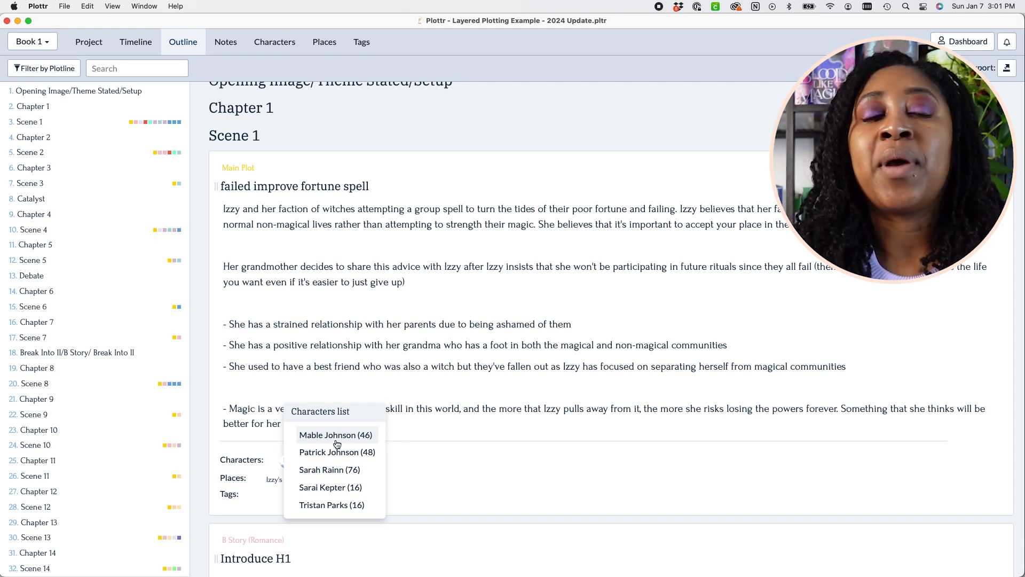
left_click(331, 474)
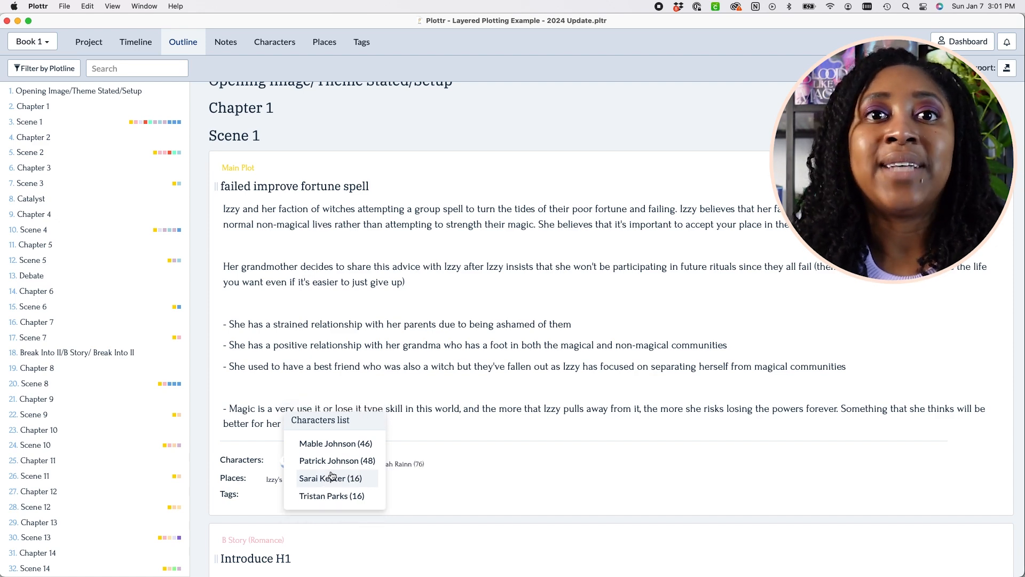
left_click(485, 511)
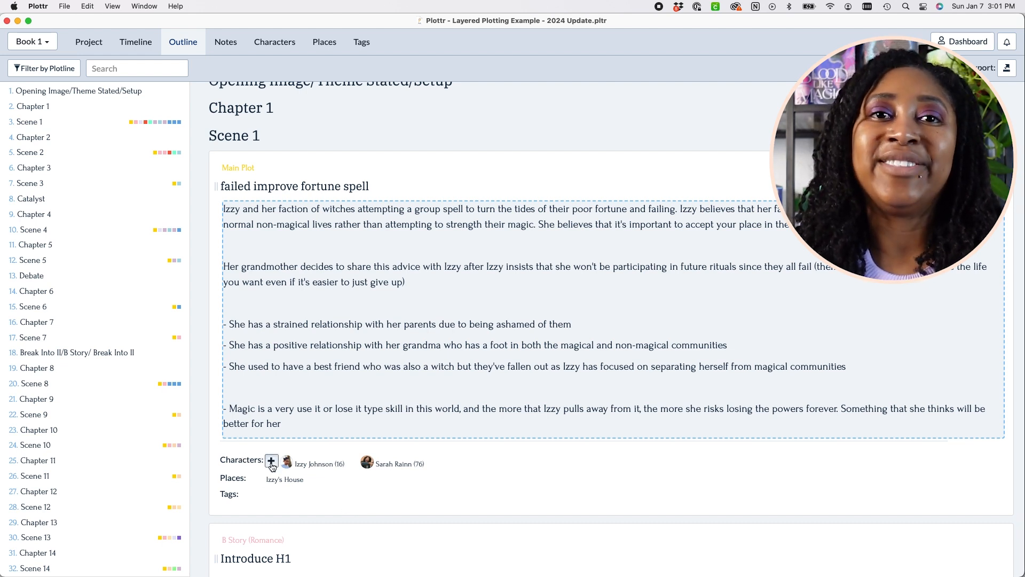
Step: Attach the mom and the 48-year-old supporting character to the same Scene 1 Main Plot card
left_click(271, 461)
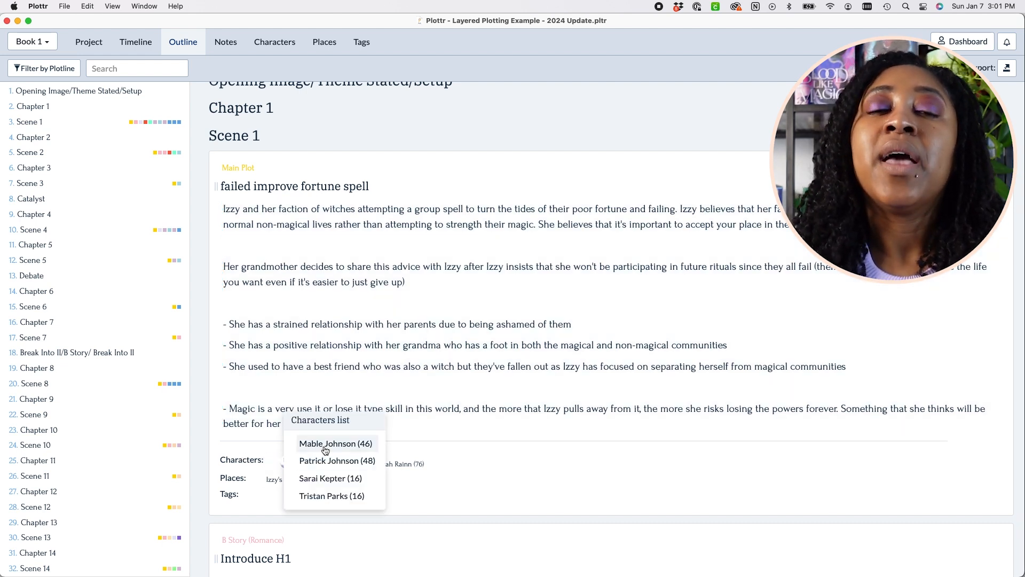
left_click(325, 450)
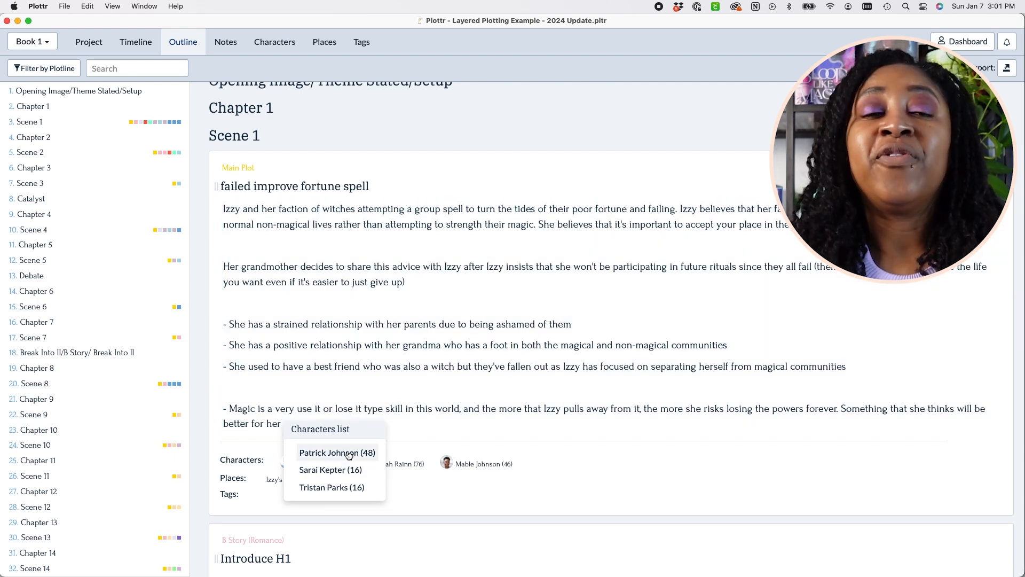
left_click(349, 453)
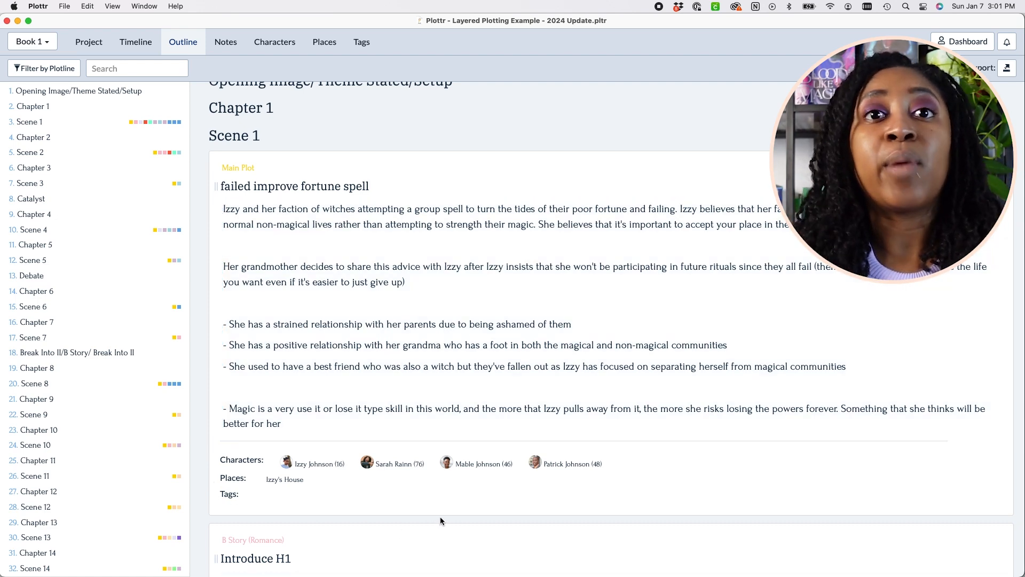
scroll(440, 520, "up", 1)
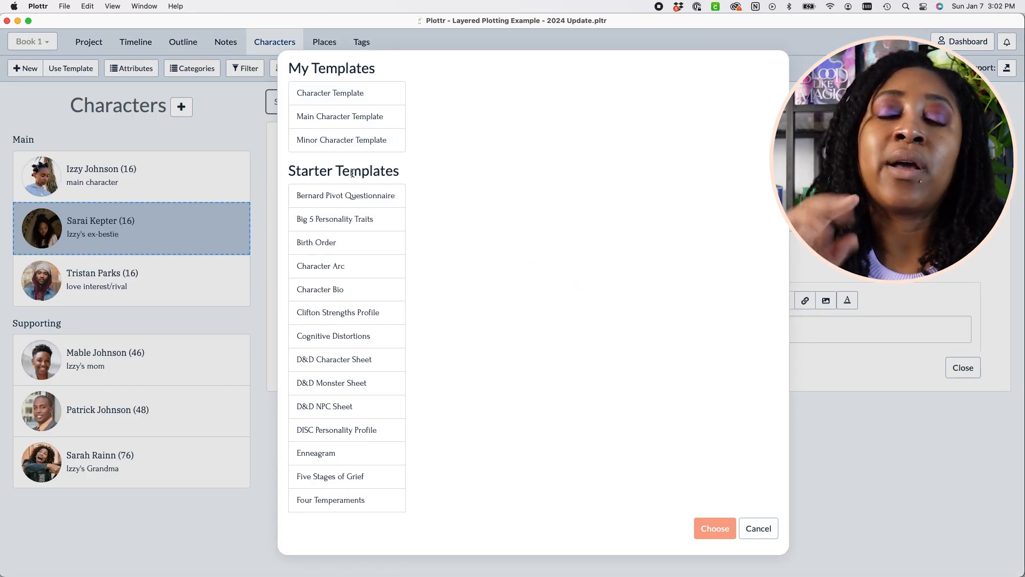
Step: Look through the whole list of starter character templates available for the ex-bestie
scroll(354, 201, "down", 1)
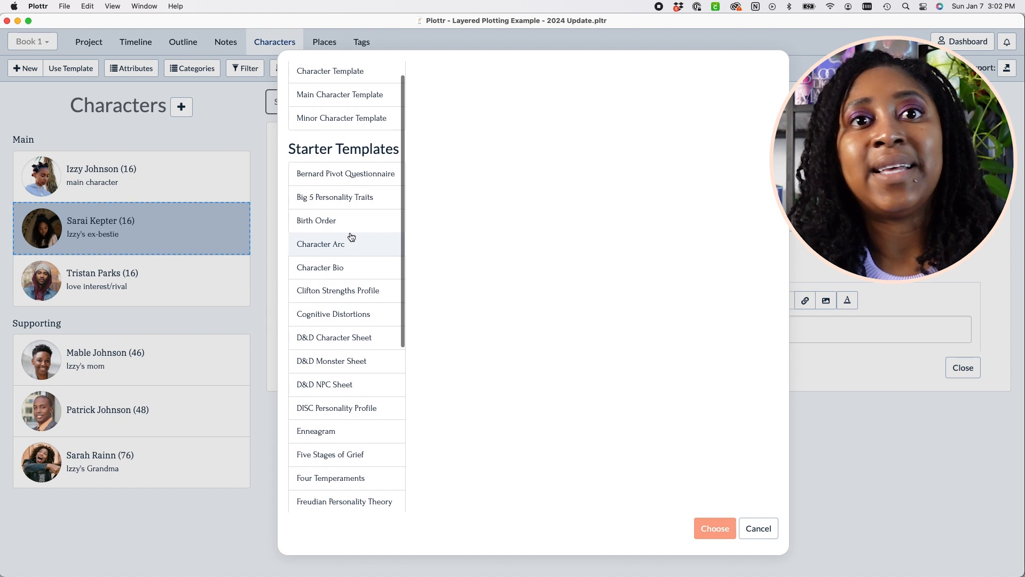
scroll(350, 237, "down", 3)
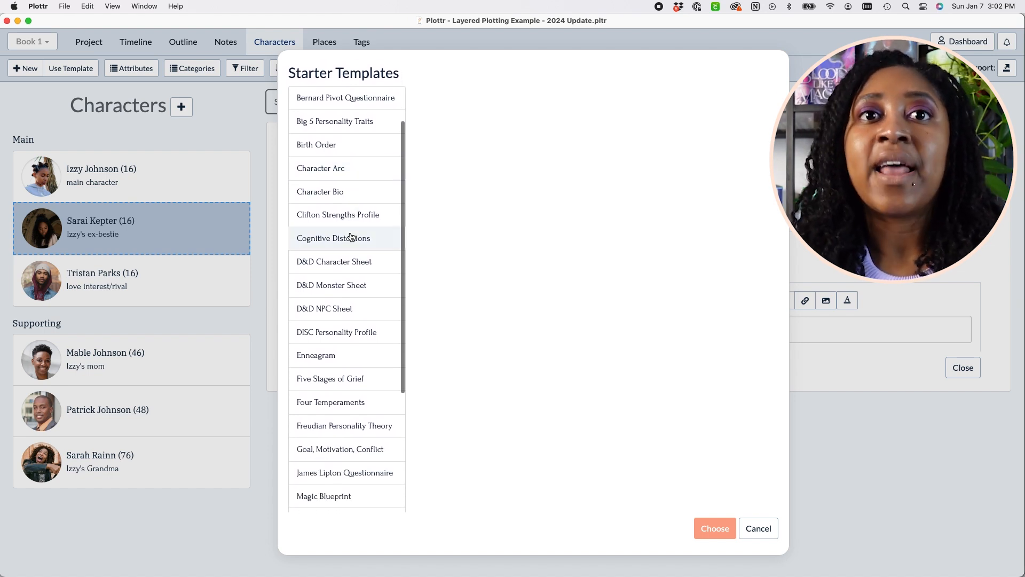
scroll(351, 236, "down", 3)
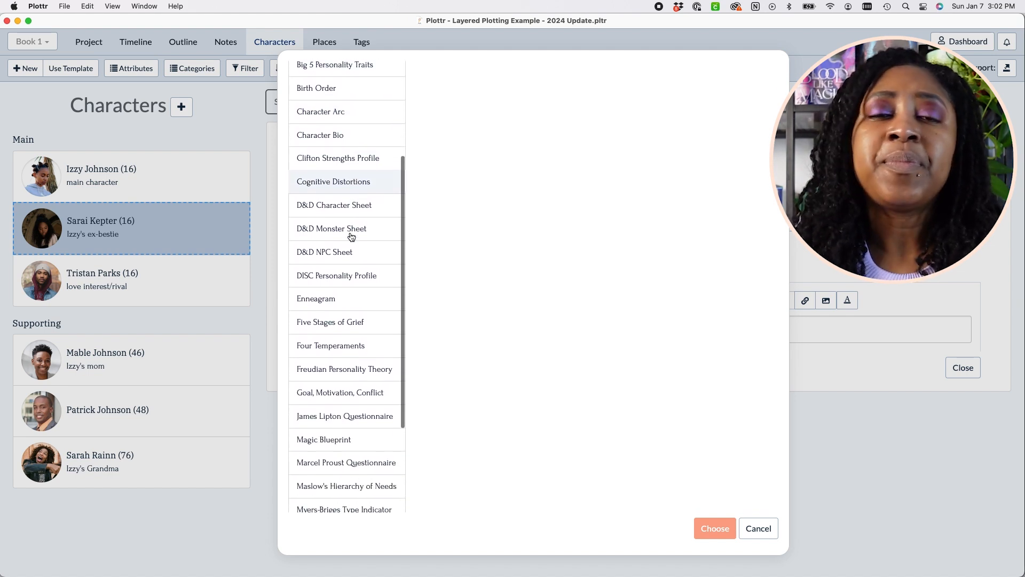
scroll(351, 236, "down", 3)
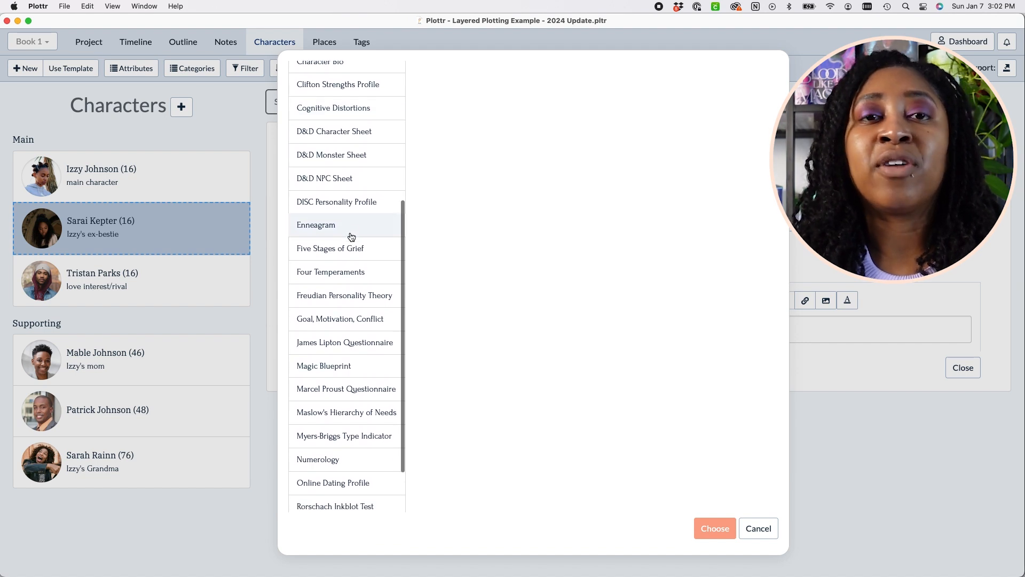
scroll(351, 236, "down", 3)
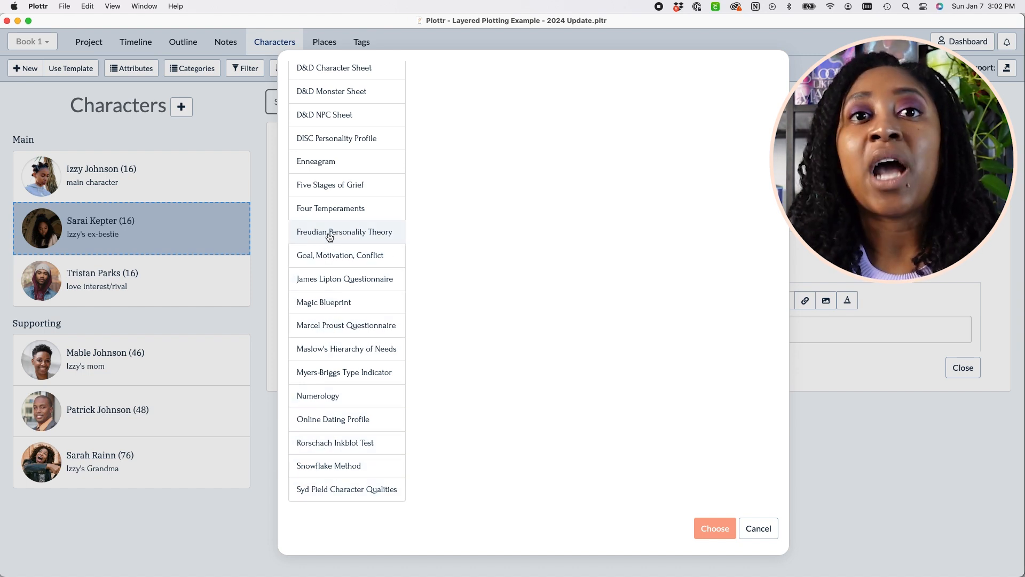
scroll(329, 237, "up", 5)
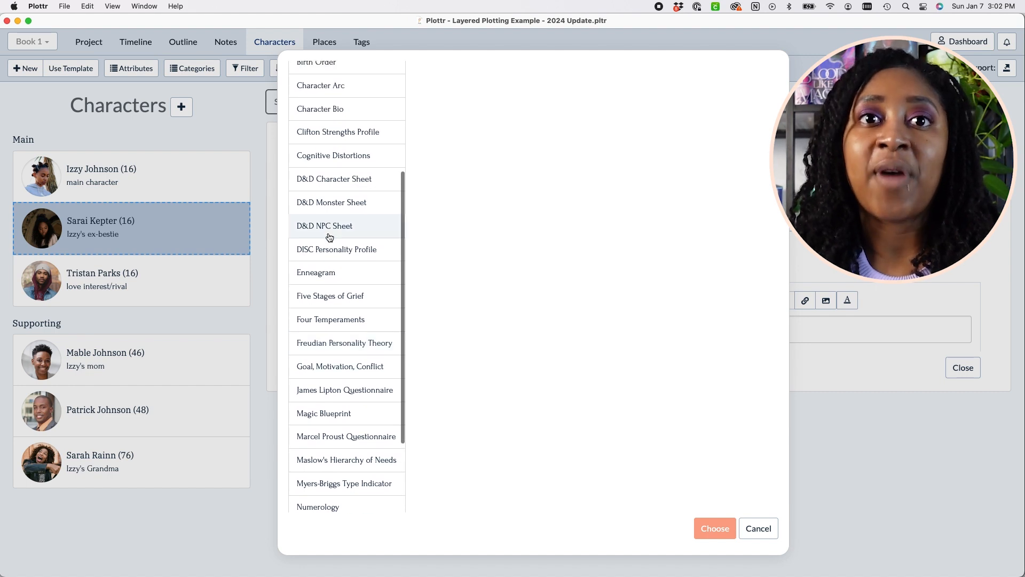
scroll(329, 237, "up", 3)
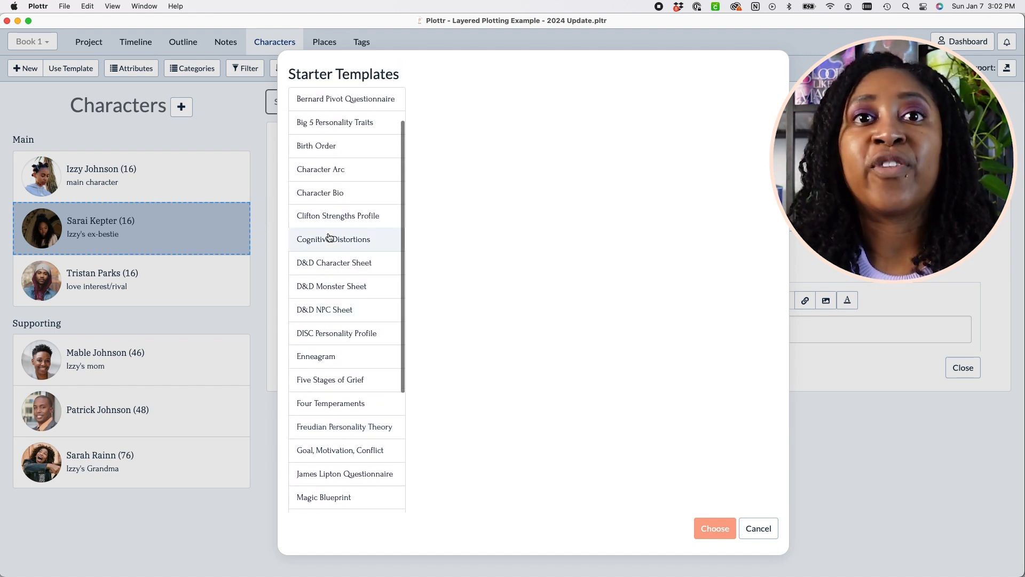
scroll(330, 237, "up", 3)
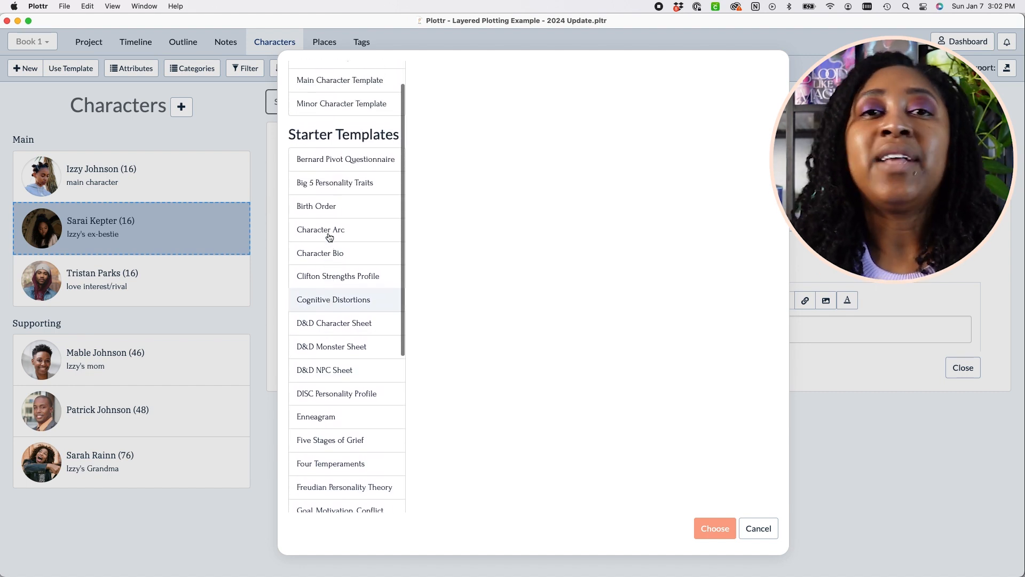
Step: Preview the Character Bio template and examine all attributes of the D&D Character Sheet template
left_click(330, 262)
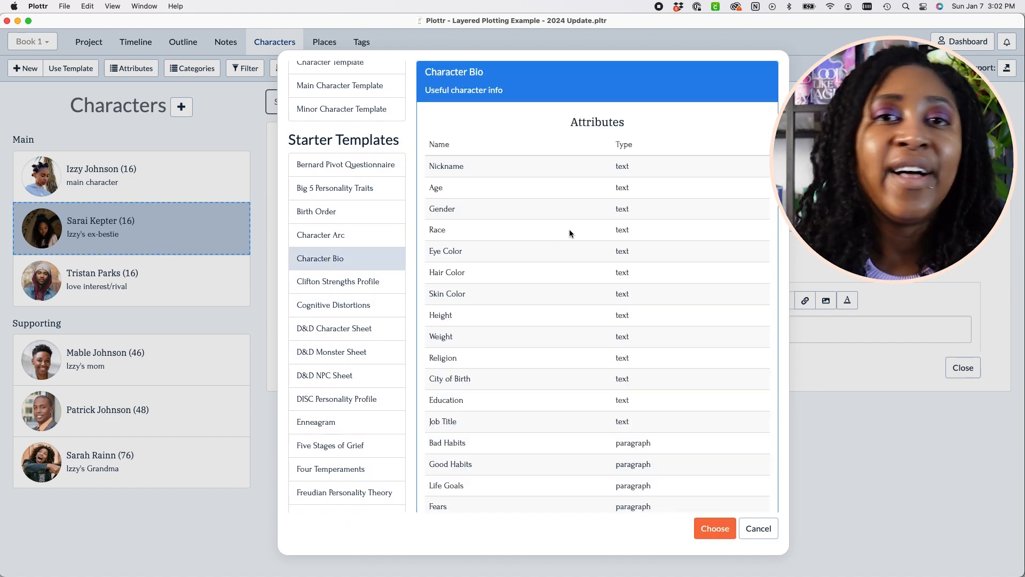
scroll(631, 208, "down", 2)
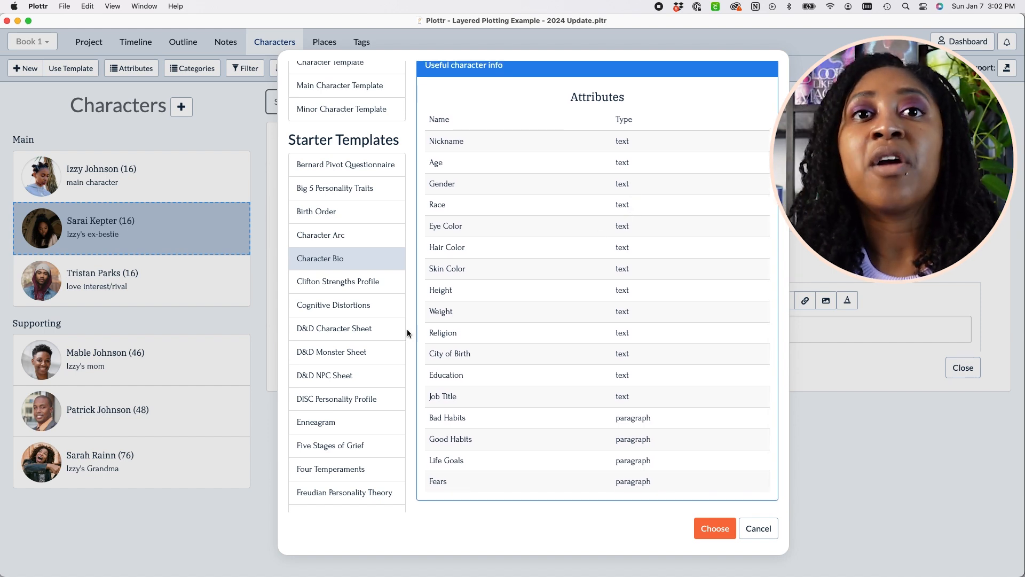
left_click(332, 331)
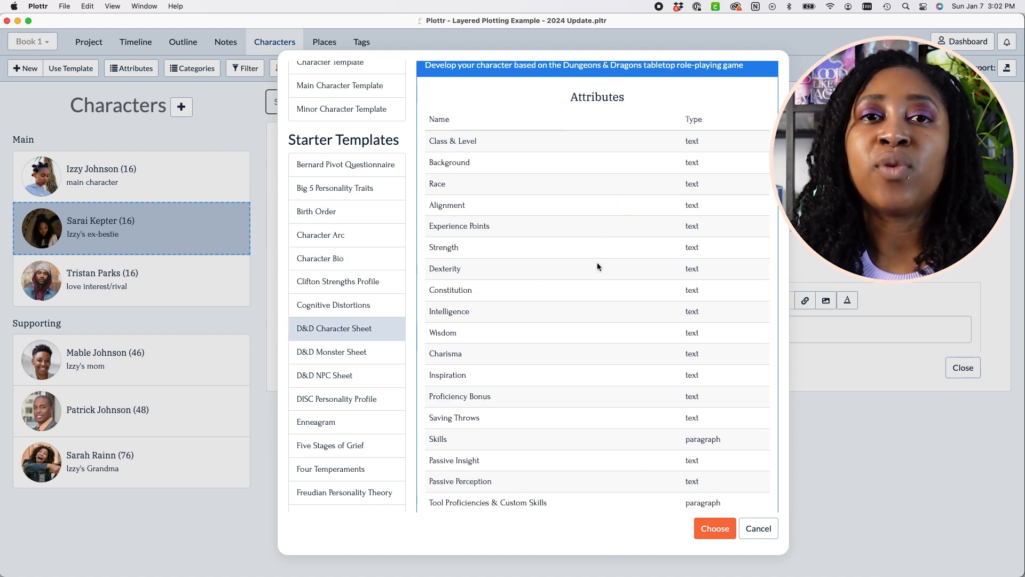
scroll(597, 264, "down", 8)
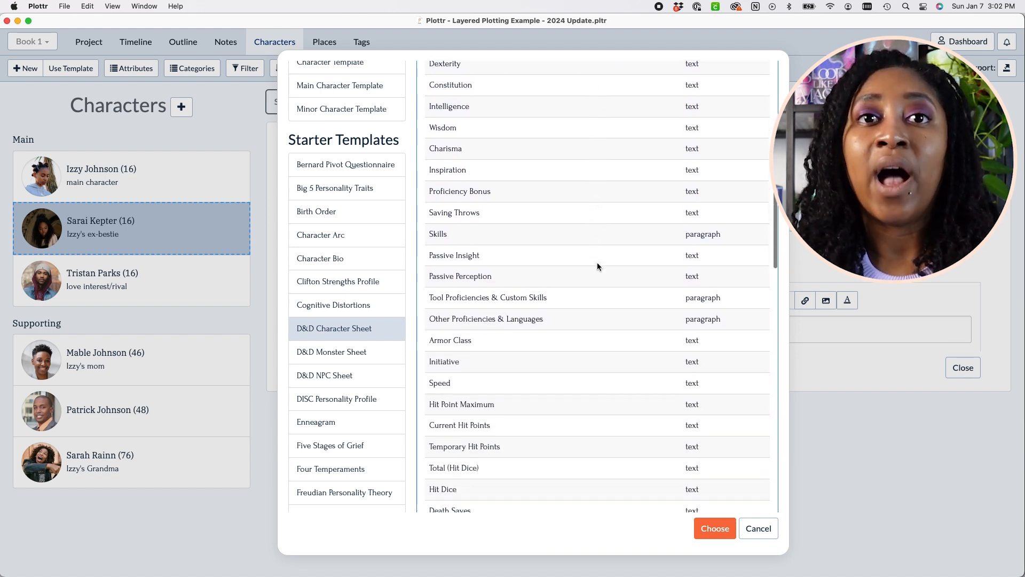
scroll(597, 265, "down", 12)
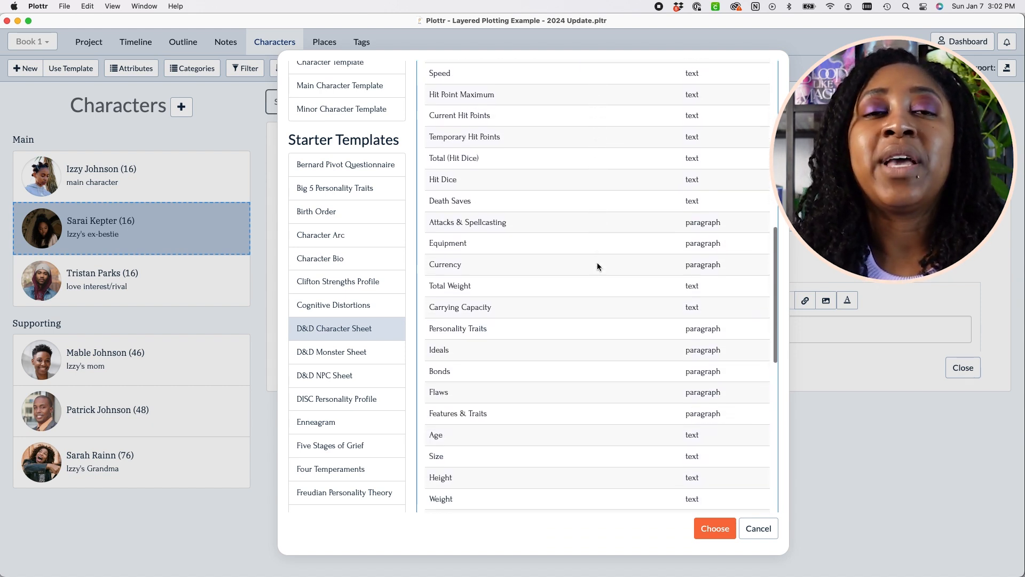
scroll(596, 265, "down", 11)
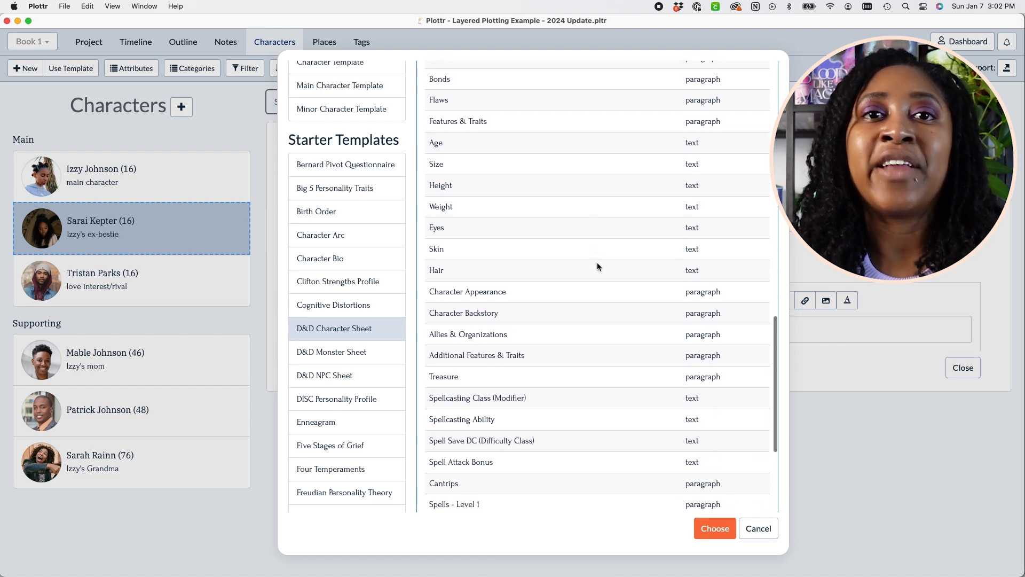
scroll(597, 266, "down", 8)
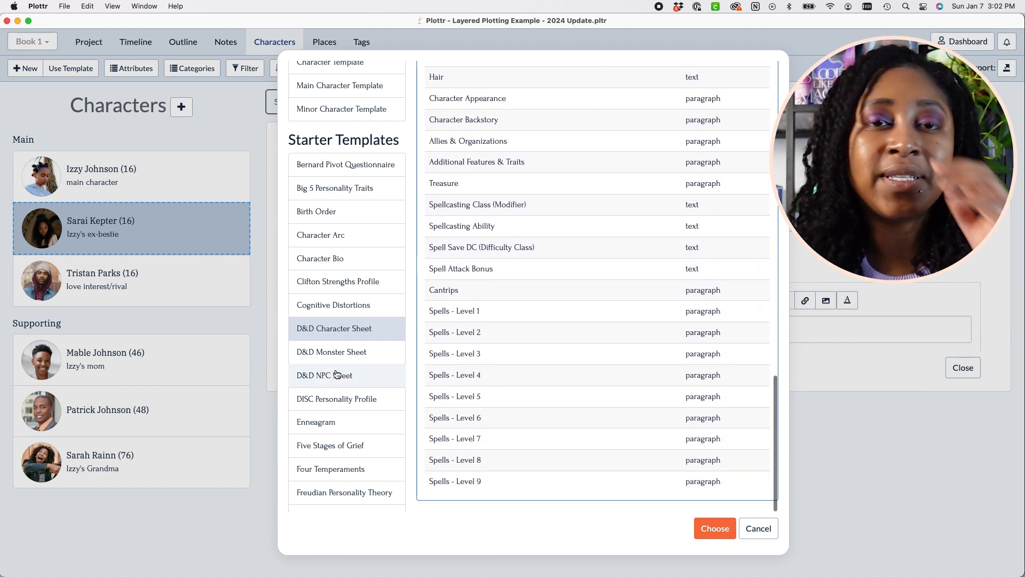
Step: Preview the Enneagram and Four Temperaments templates and leave the template list without choosing one
scroll(337, 386, "down", 3)
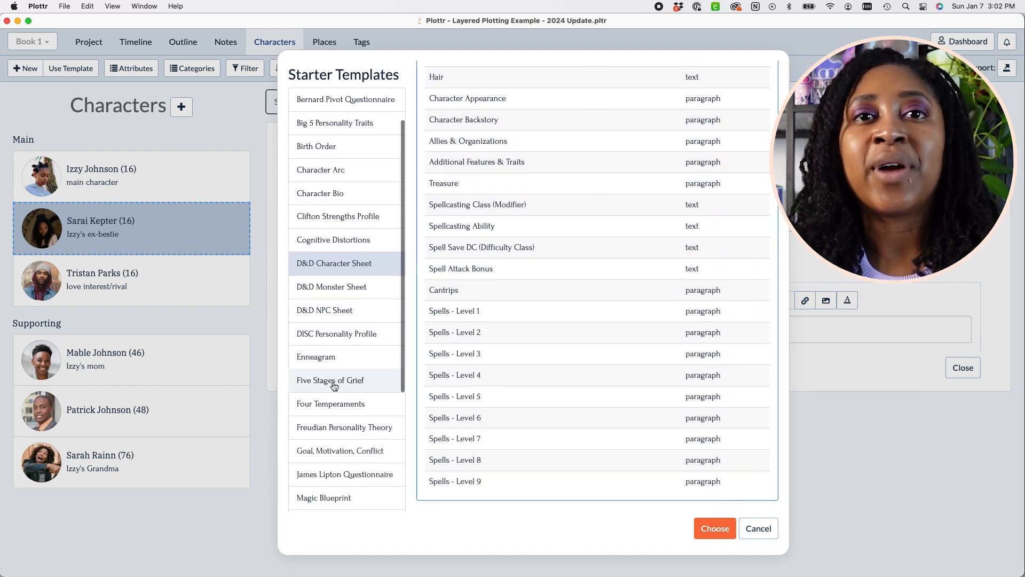
scroll(334, 385, "down", 1)
left_click(328, 335)
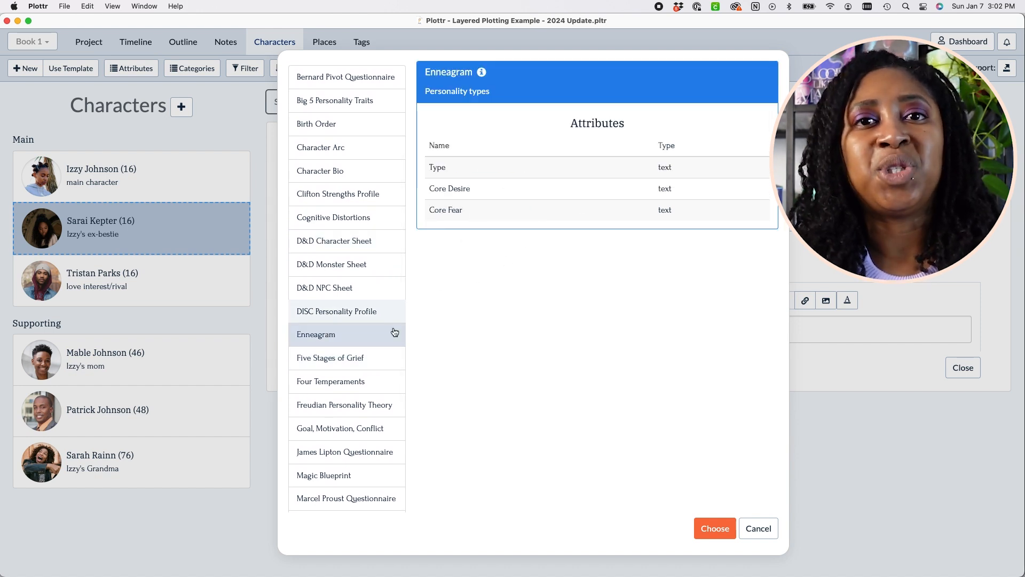
left_click(340, 389)
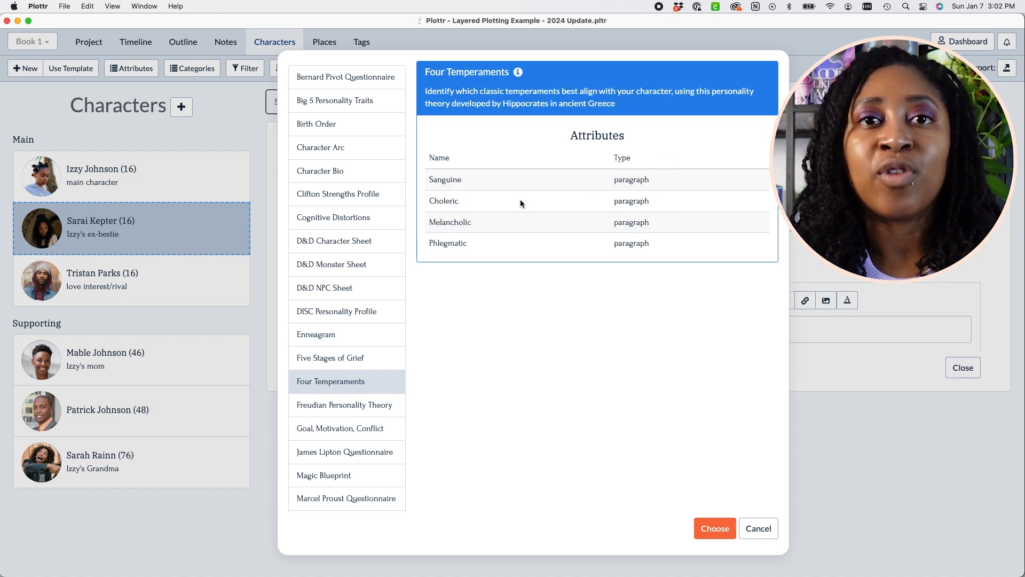
left_click(767, 530)
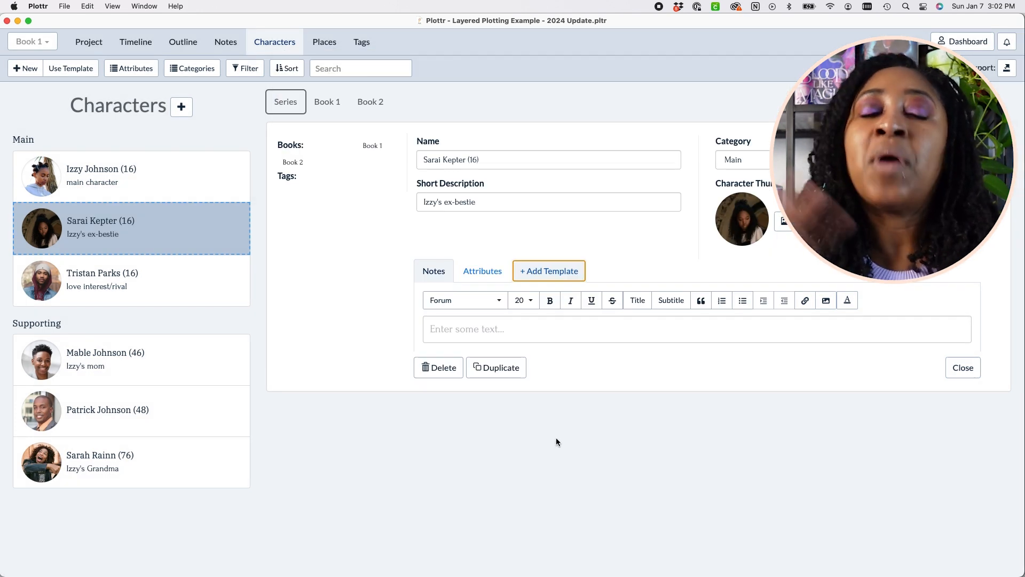
Step: Compare the ex-bestie's character details for Book 1, Book 2 and the whole series, and close the character editor
left_click(327, 104)
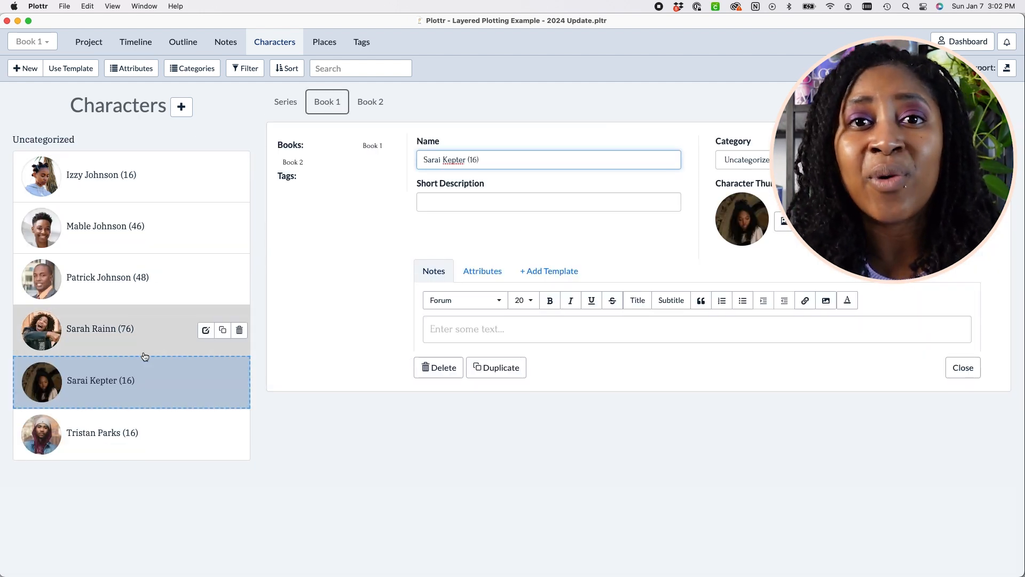
left_click(369, 106)
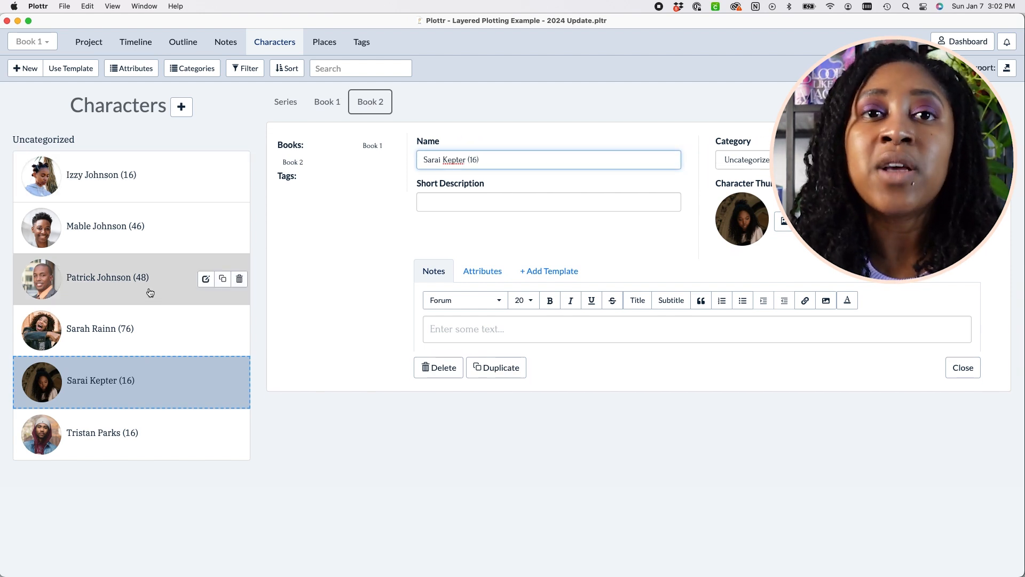
left_click(285, 102)
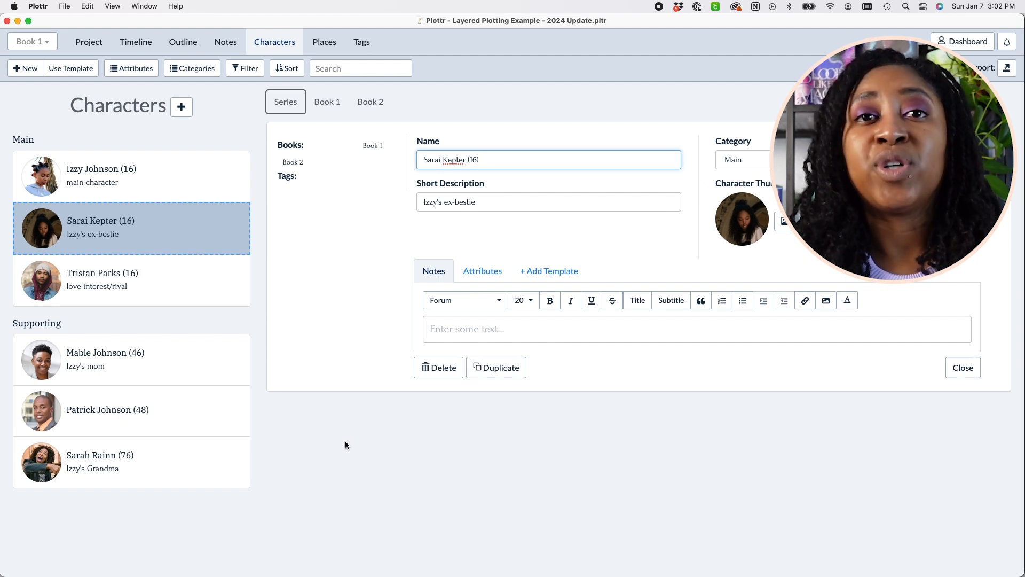
left_click(962, 367)
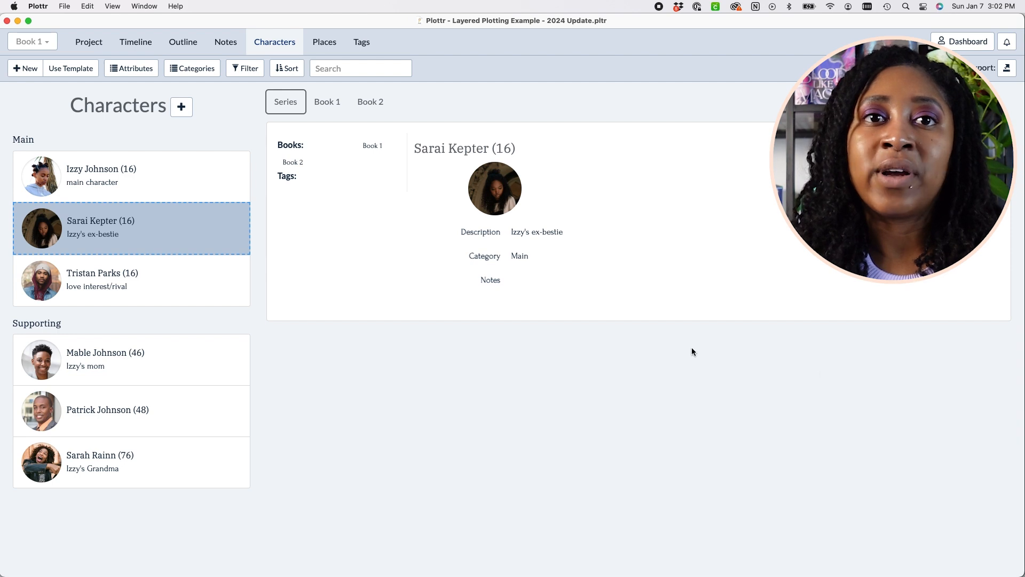
Step: Review the project's places by category and show the details of the main character's house under City of Toronto
left_click(329, 47)
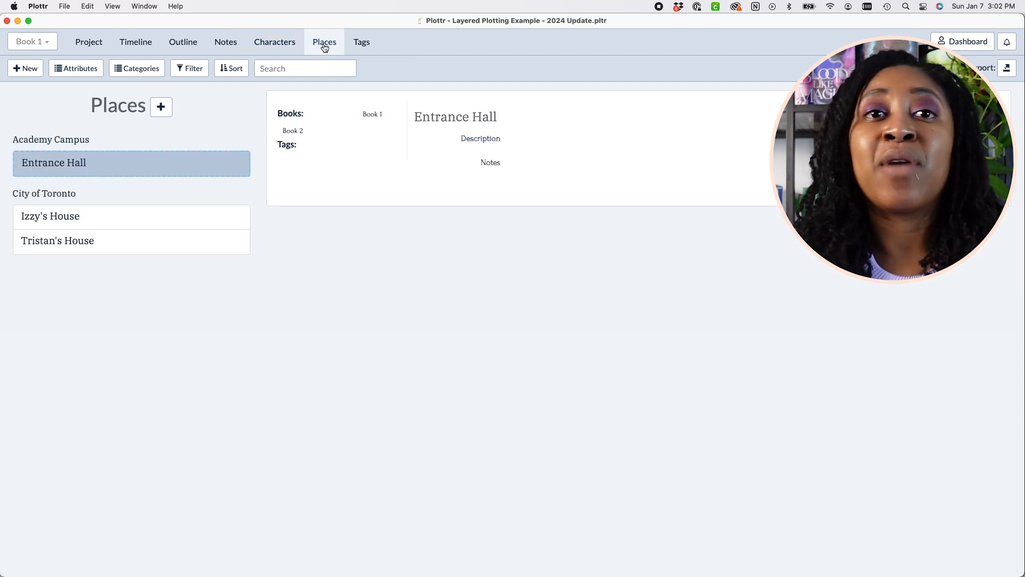
mouse_move(132, 167)
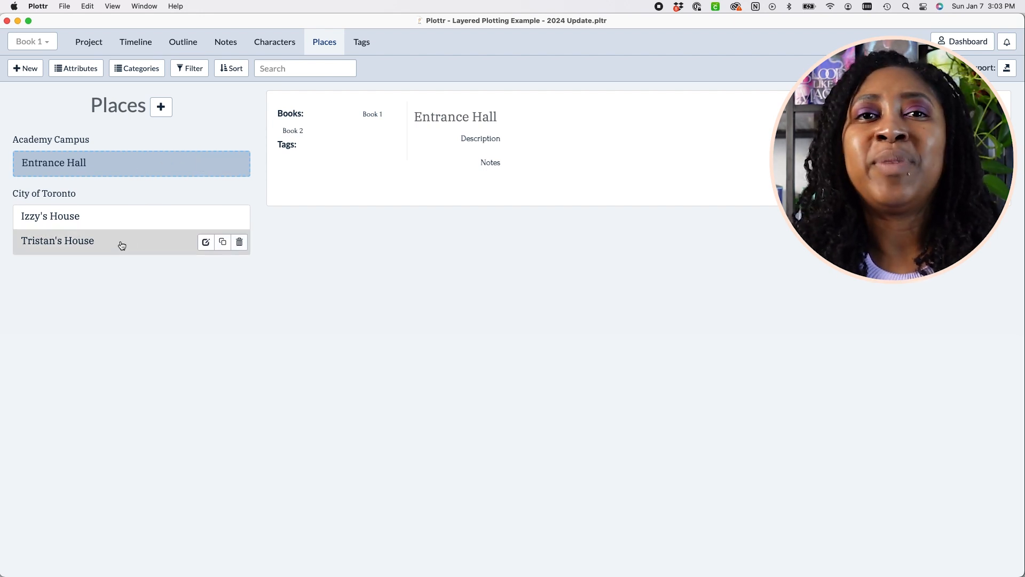
mouse_move(121, 224)
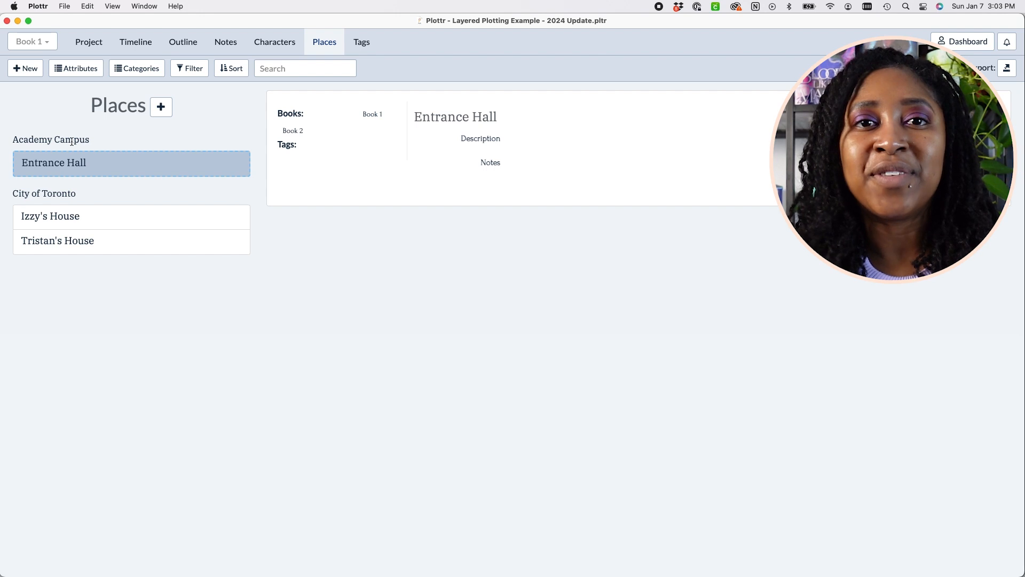
left_click(76, 220)
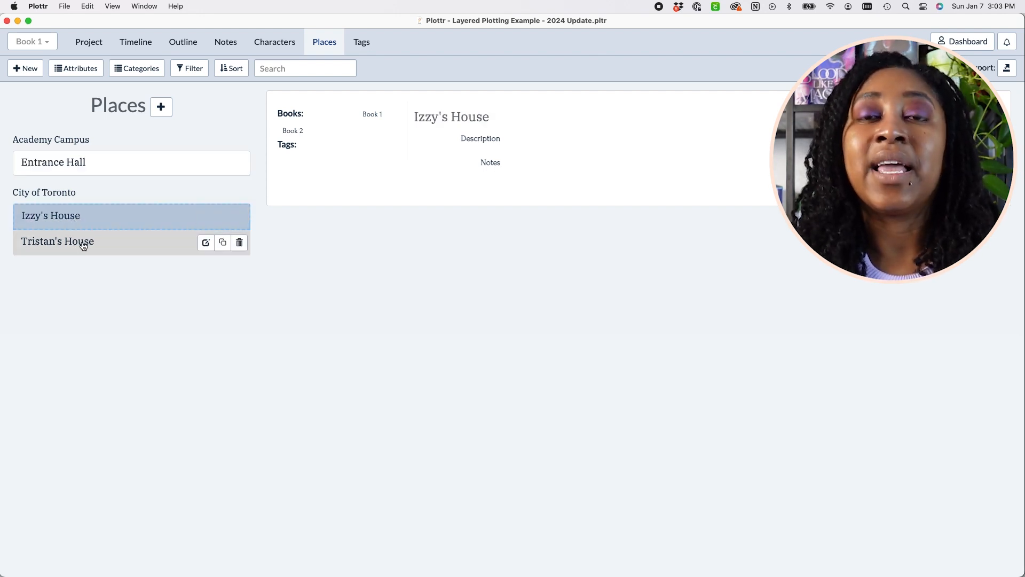